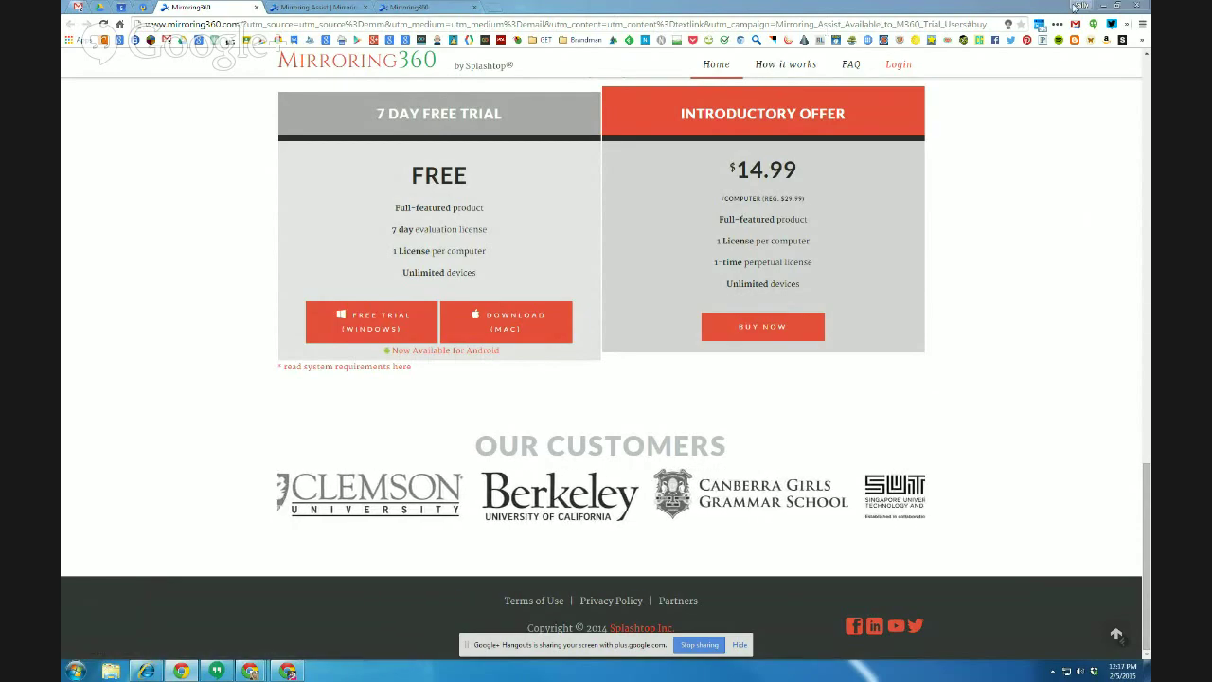
Step: Minimize the browser window and quit the Mirroring360 program running in the background
left_click(1106, 6)
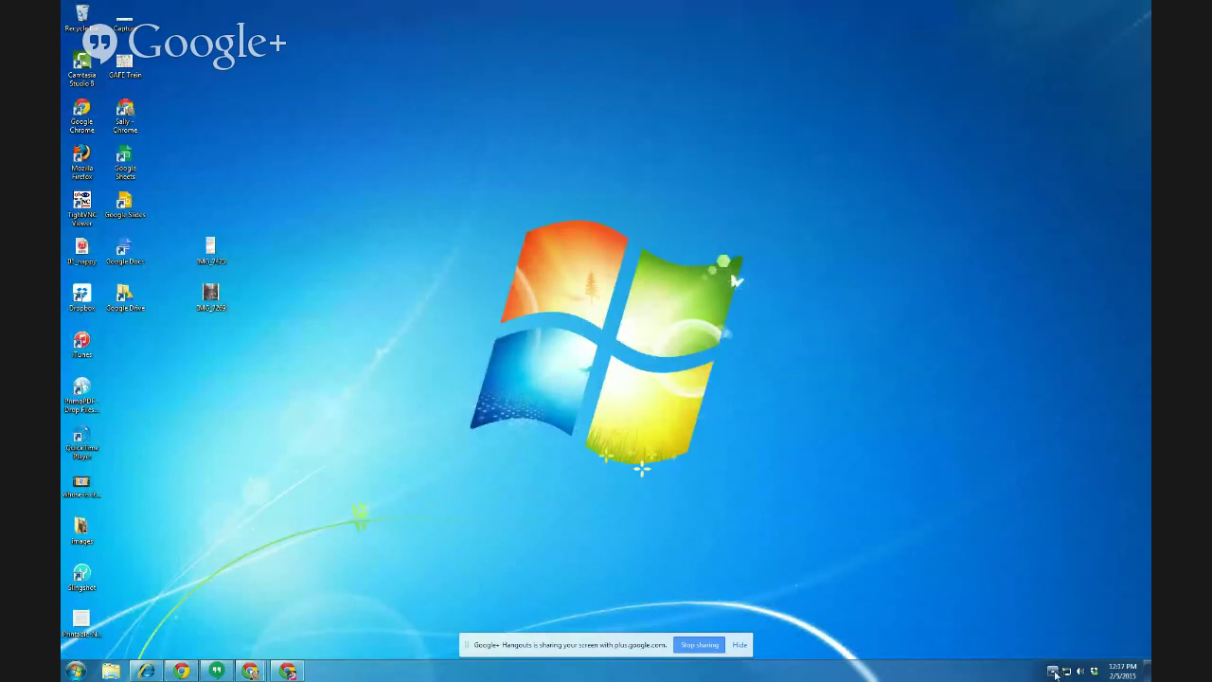
left_click(1054, 673)
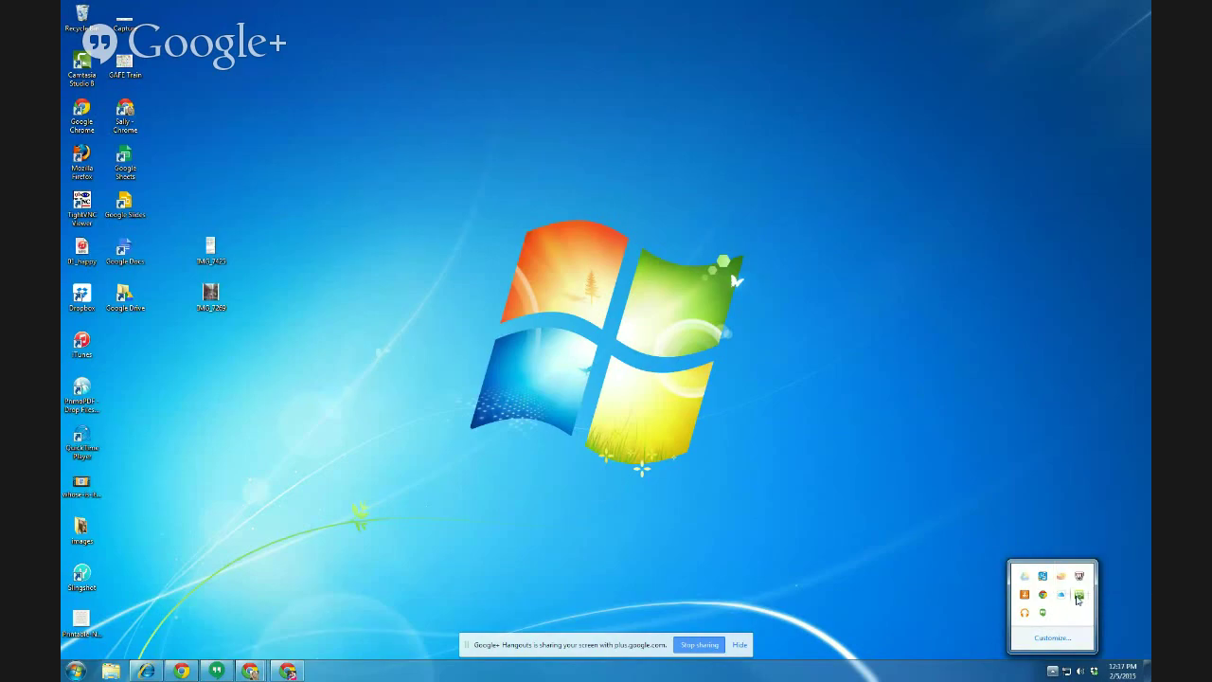
right_click(1079, 597)
left_click(1078, 588)
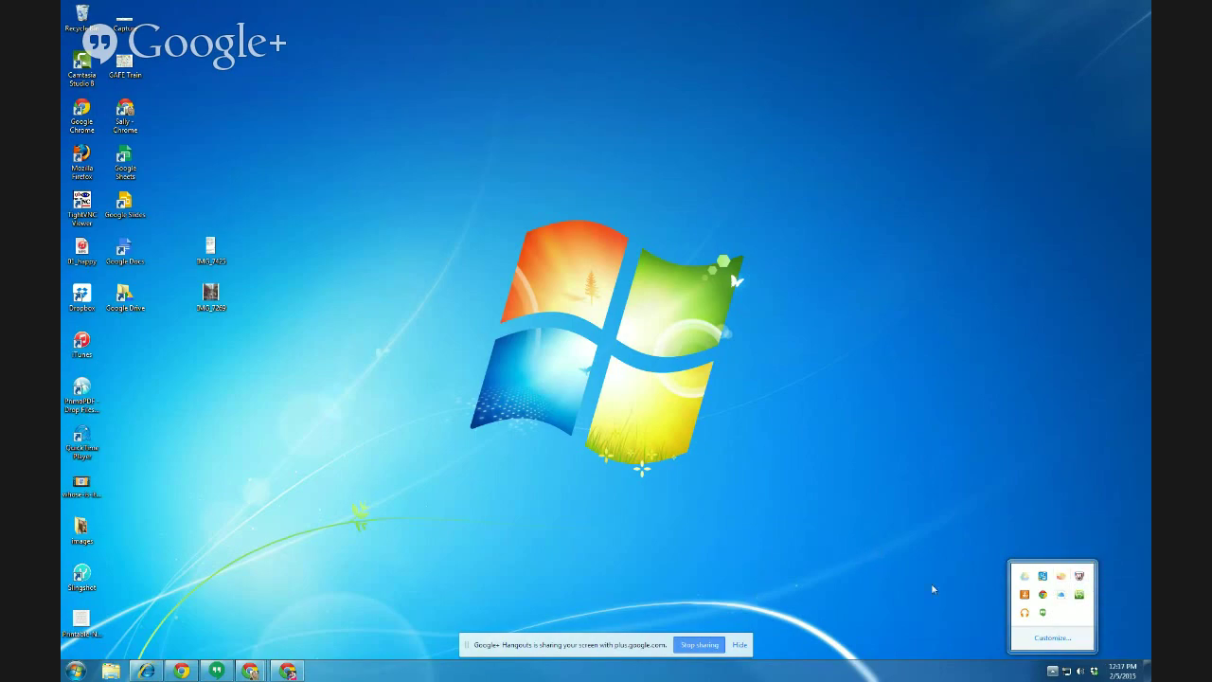
right_click(1080, 598)
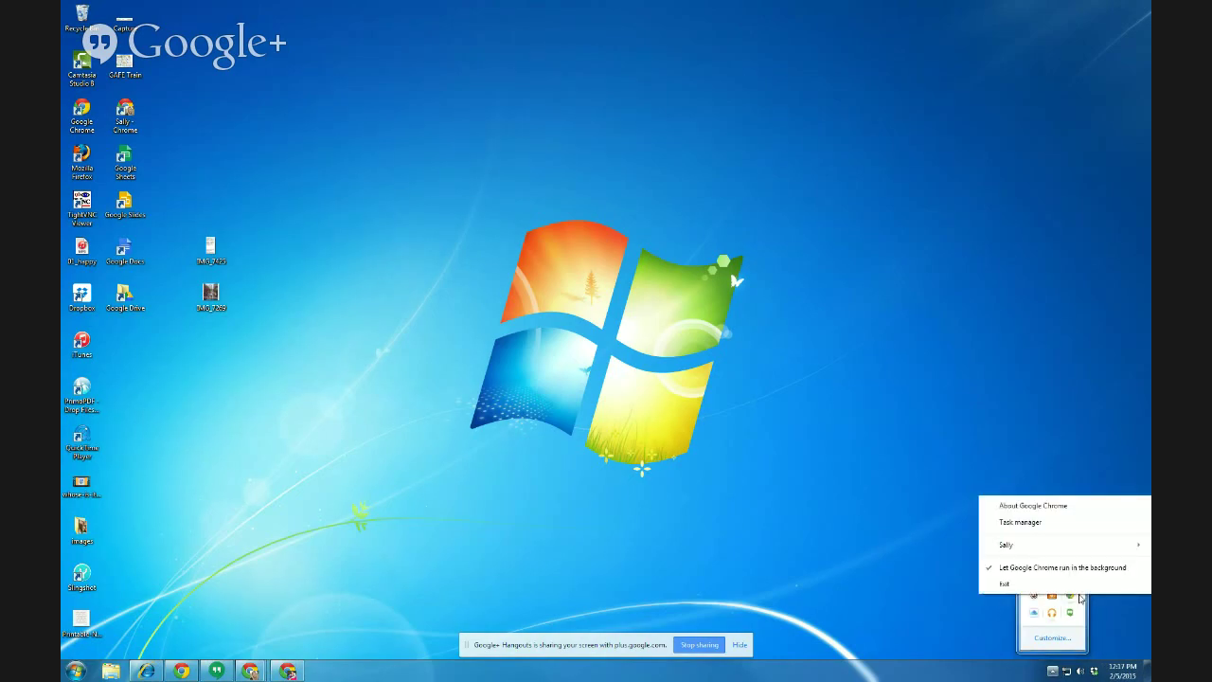
left_click(1080, 580)
left_click(909, 628)
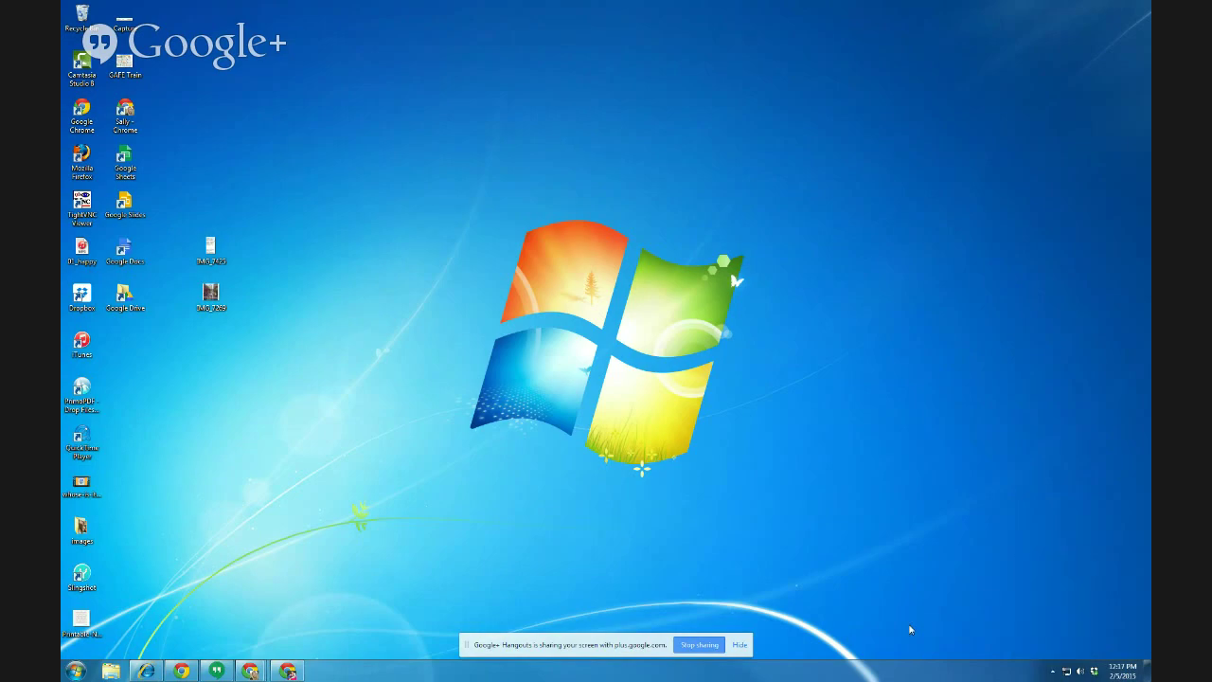
Step: Launch Mirroring360 again and check for it among the background programs
left_click(73, 670)
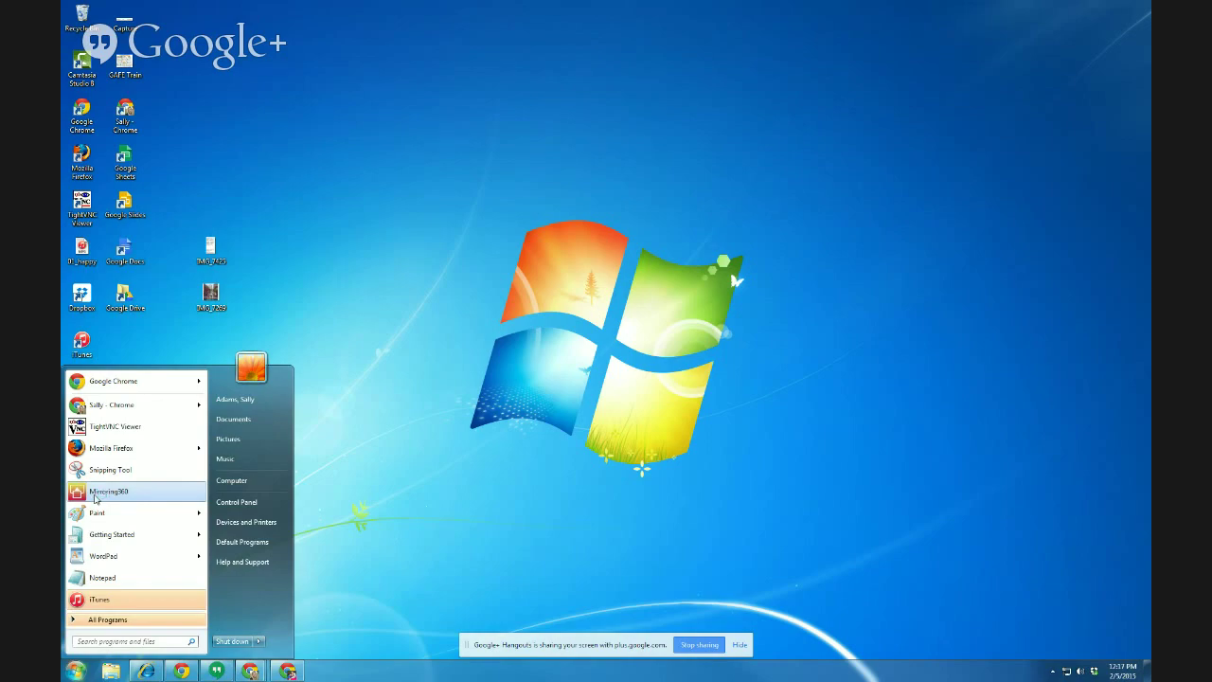
left_click(628, 398)
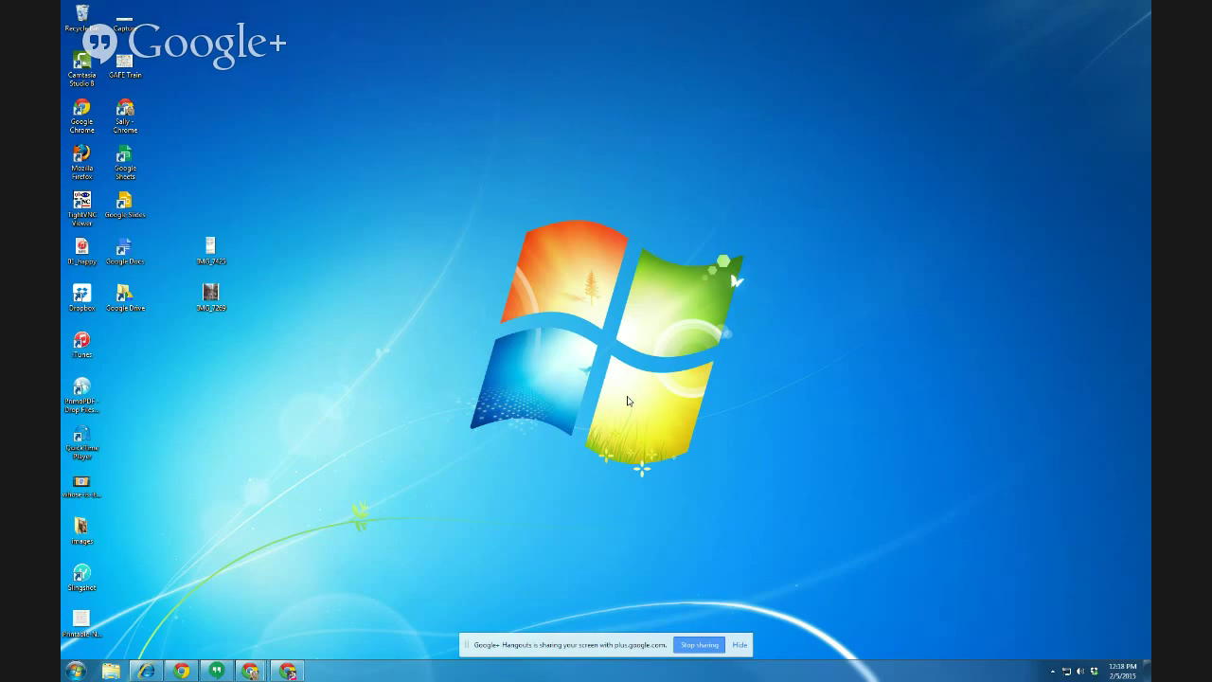
left_click(1050, 673)
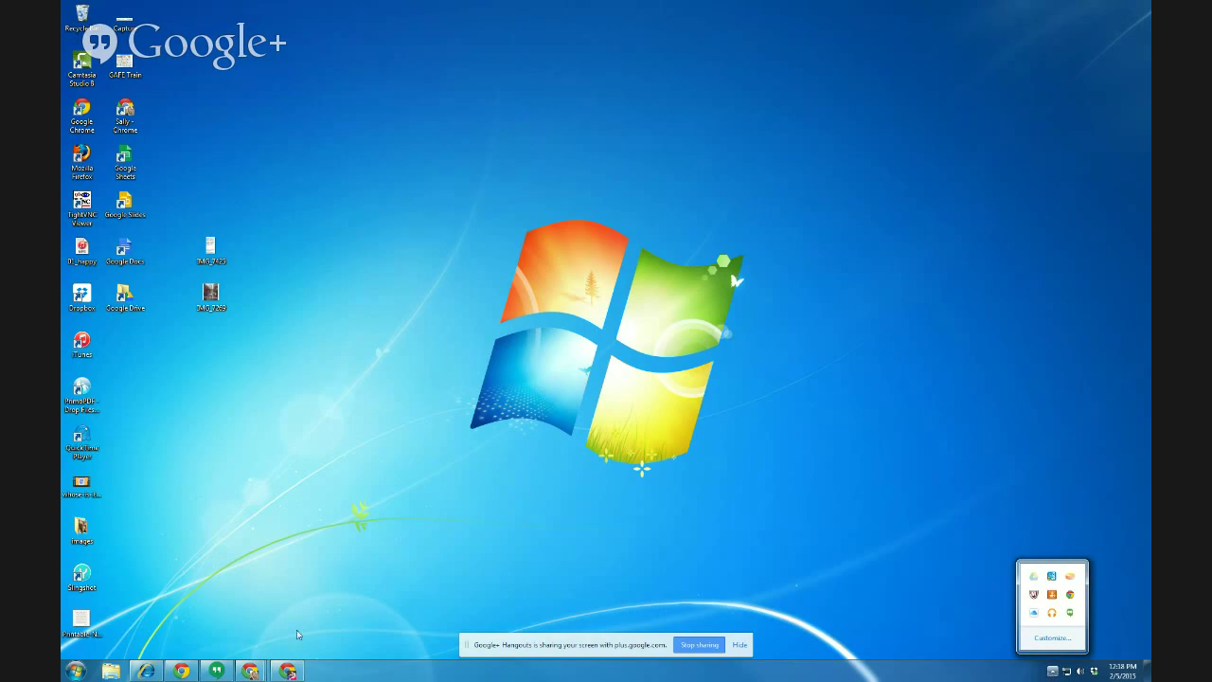
left_click(502, 403)
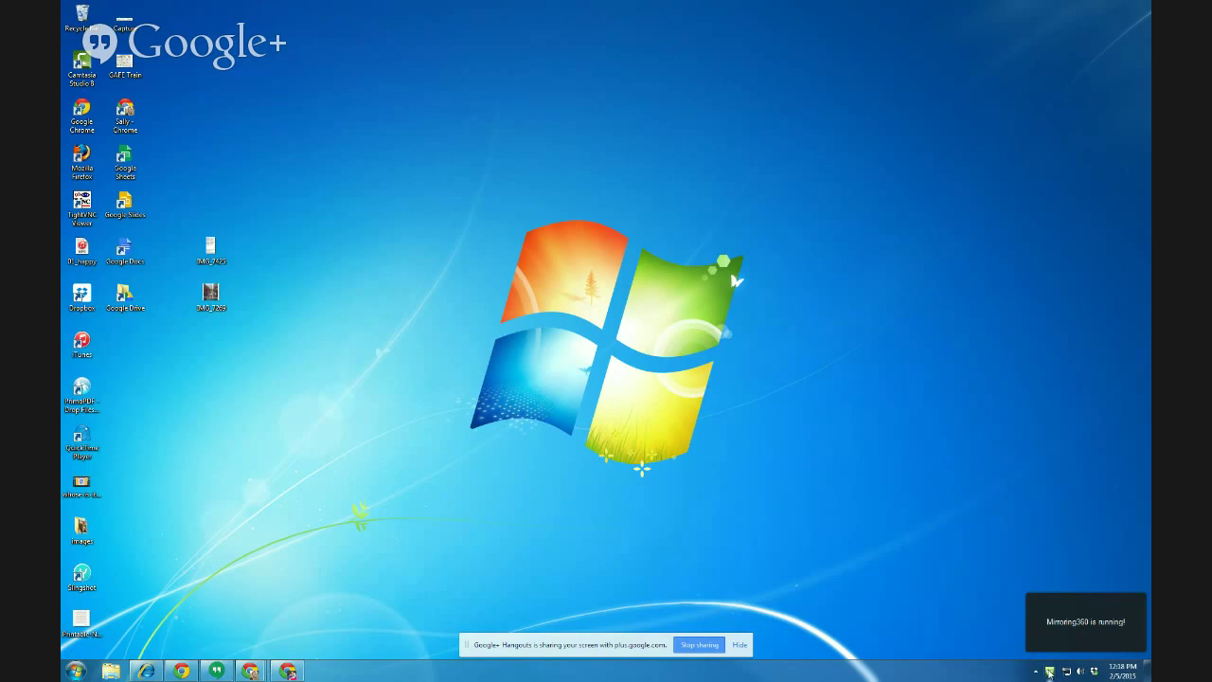
Step: Open the Mirroring360 settings and review the general and advanced options
right_click(1050, 670)
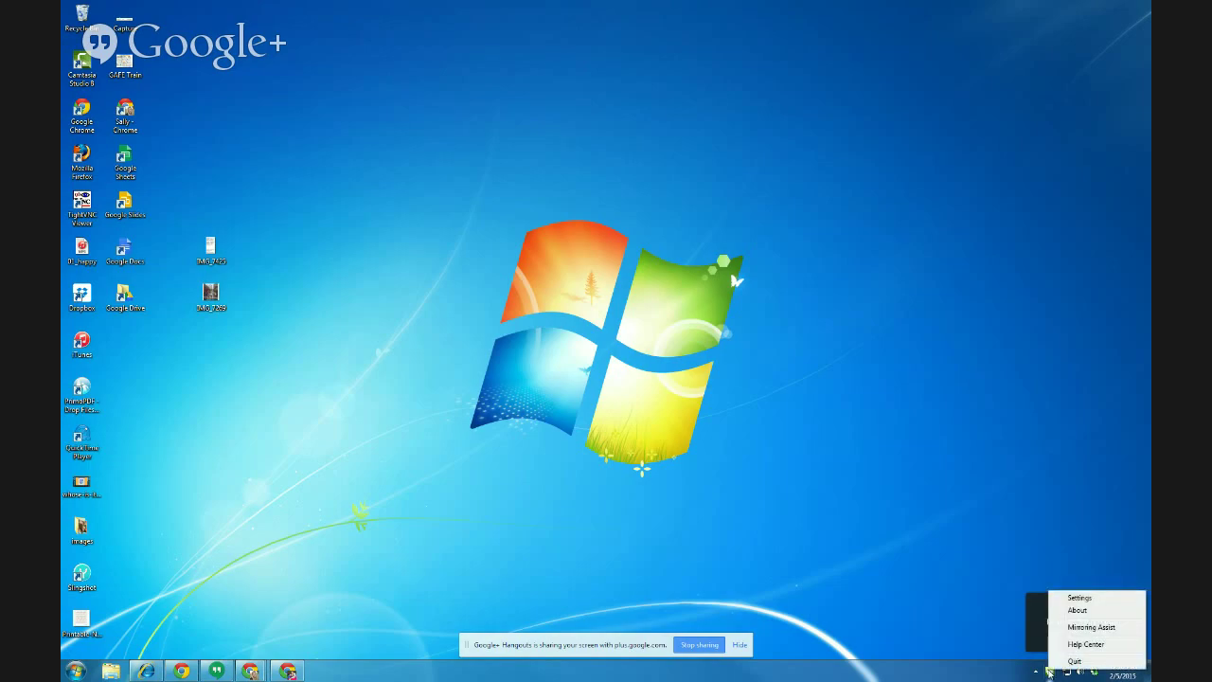
left_click(1062, 598)
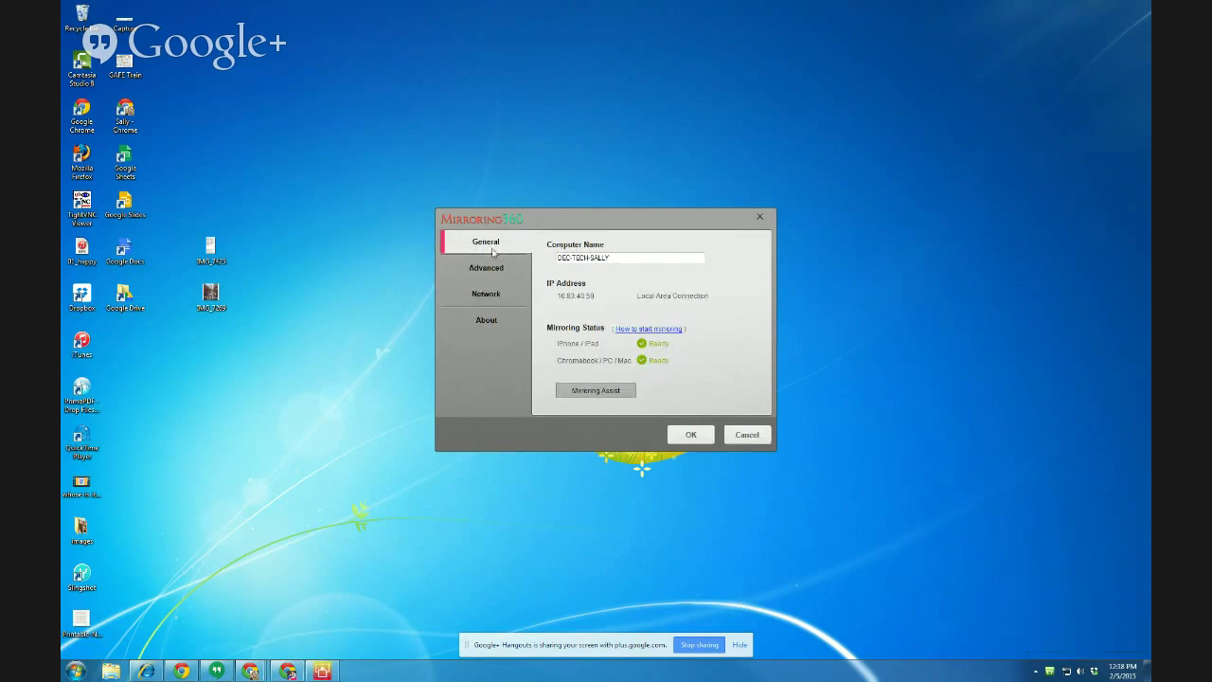
right_click(1049, 672)
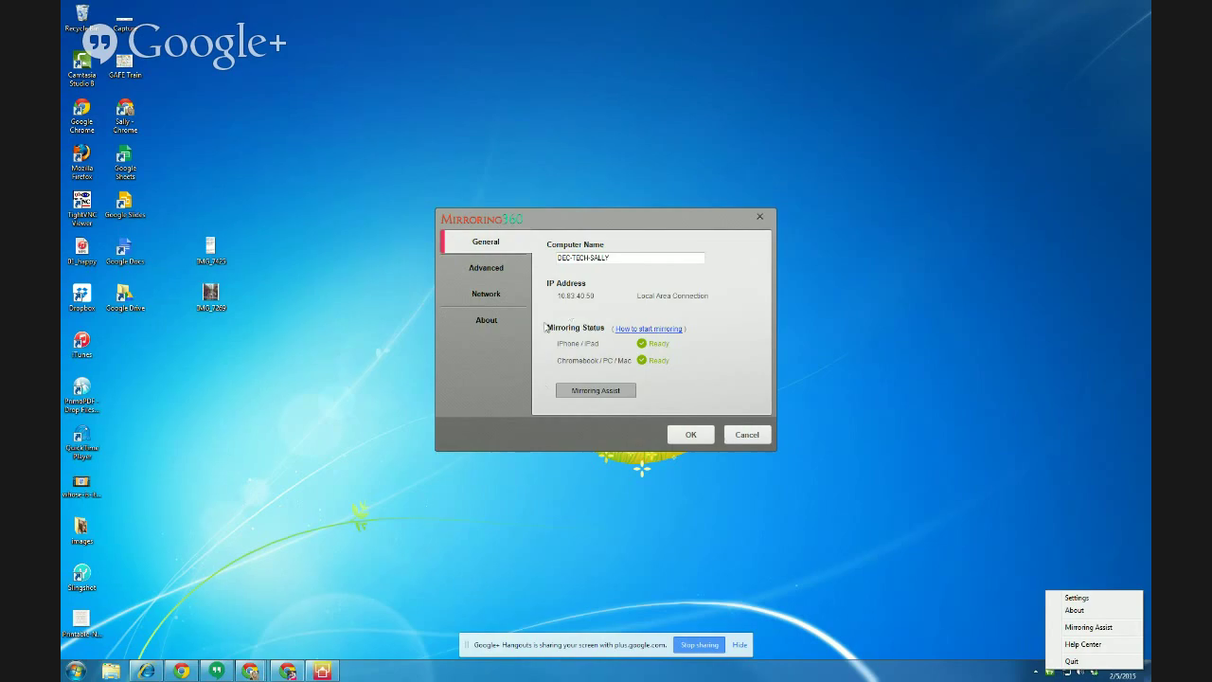
left_click(502, 270)
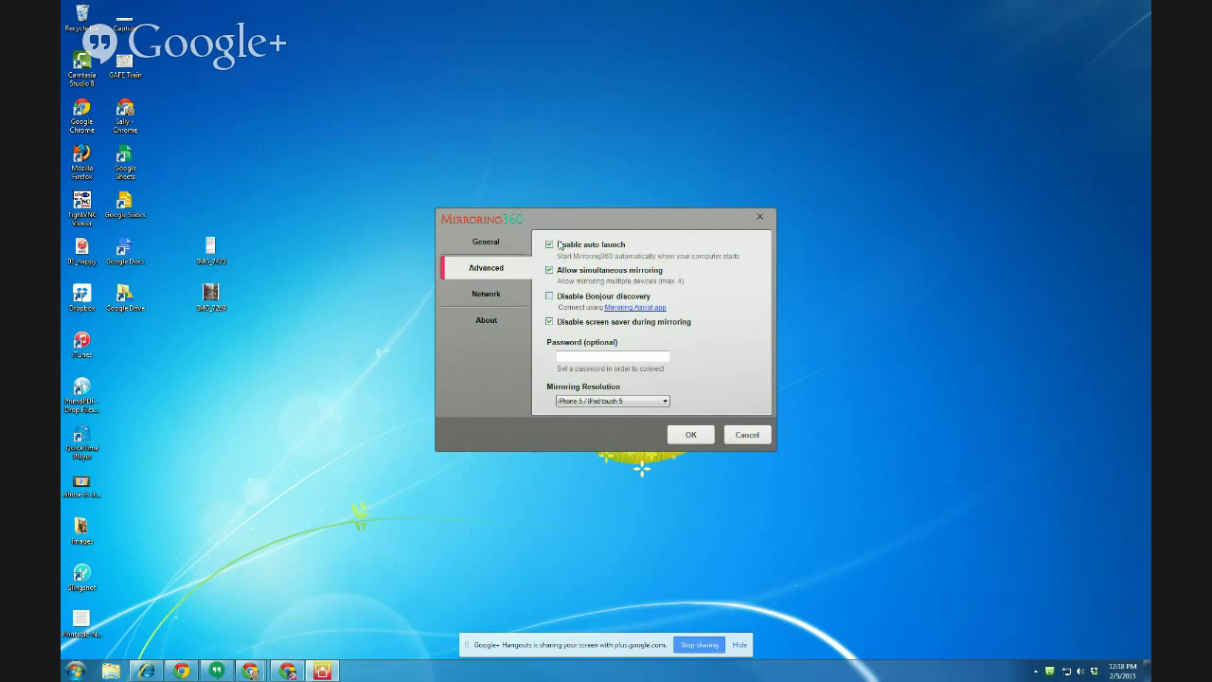
Step: Try the Manual proxy option in the network settings and return the proxy to Auto
left_click(514, 296)
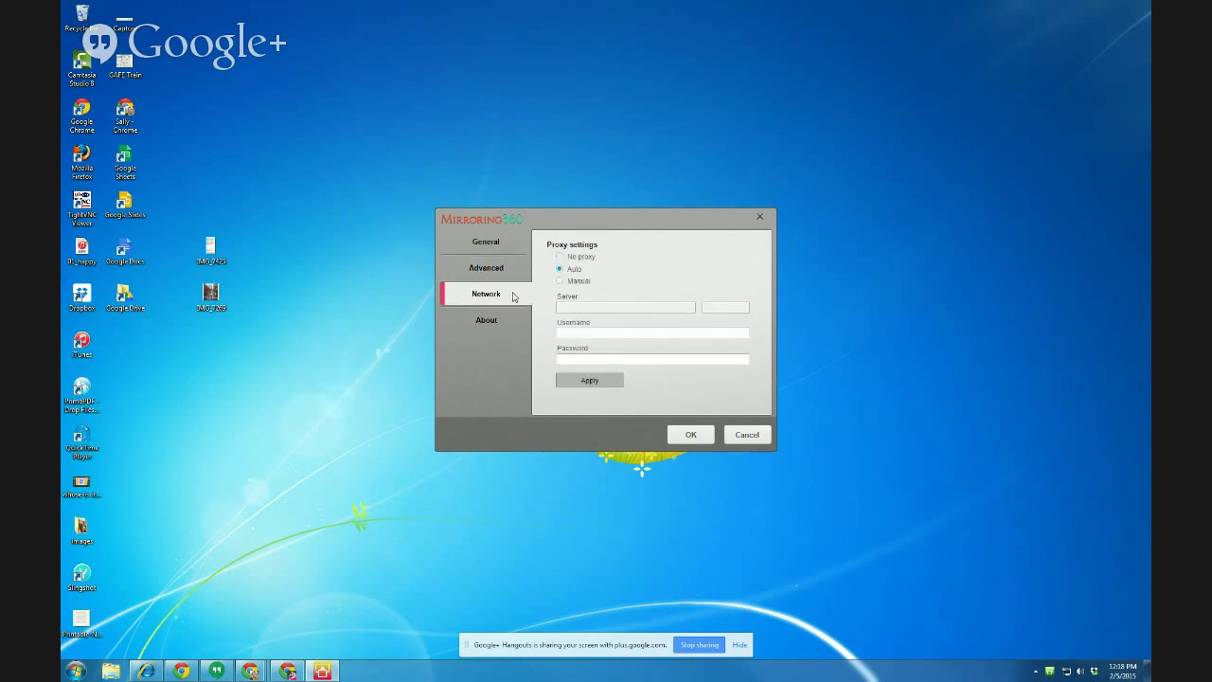
left_click(561, 282)
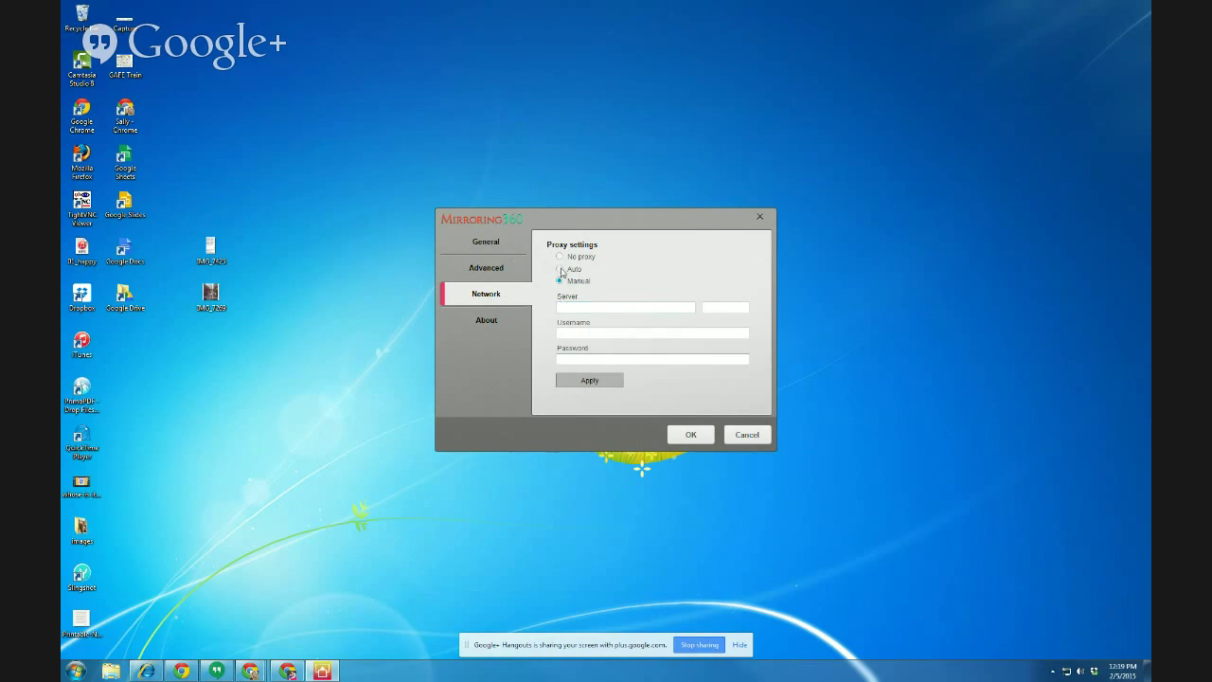
left_click(560, 269)
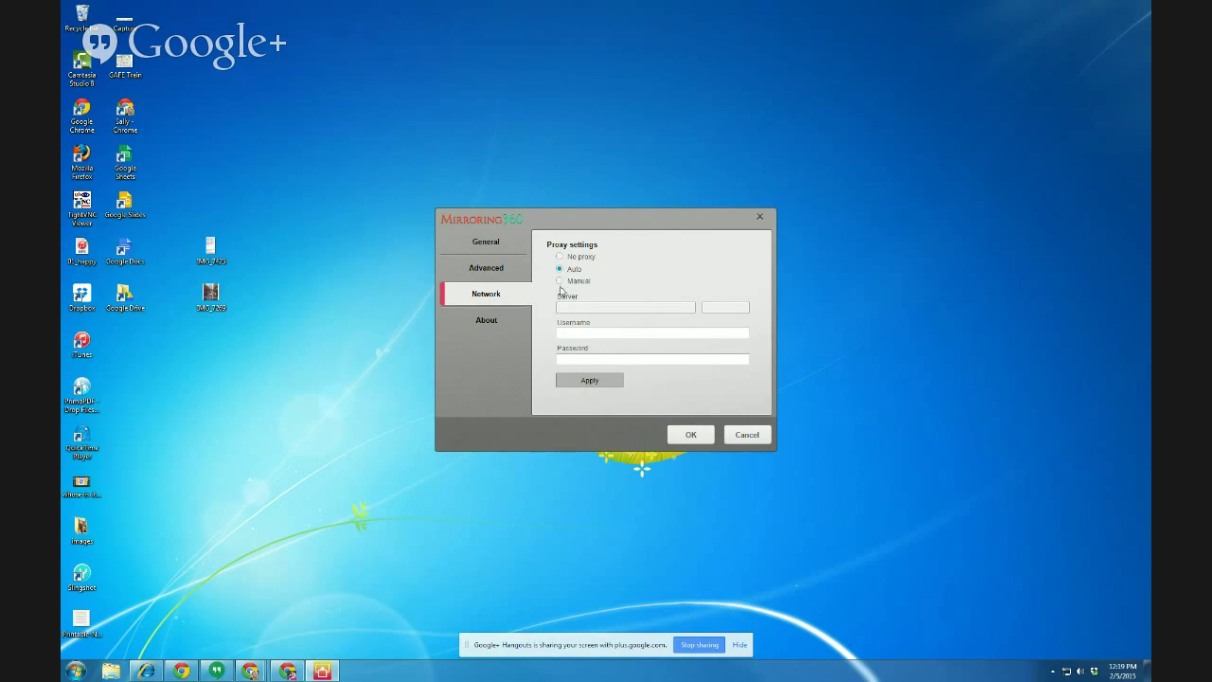
left_click(560, 281)
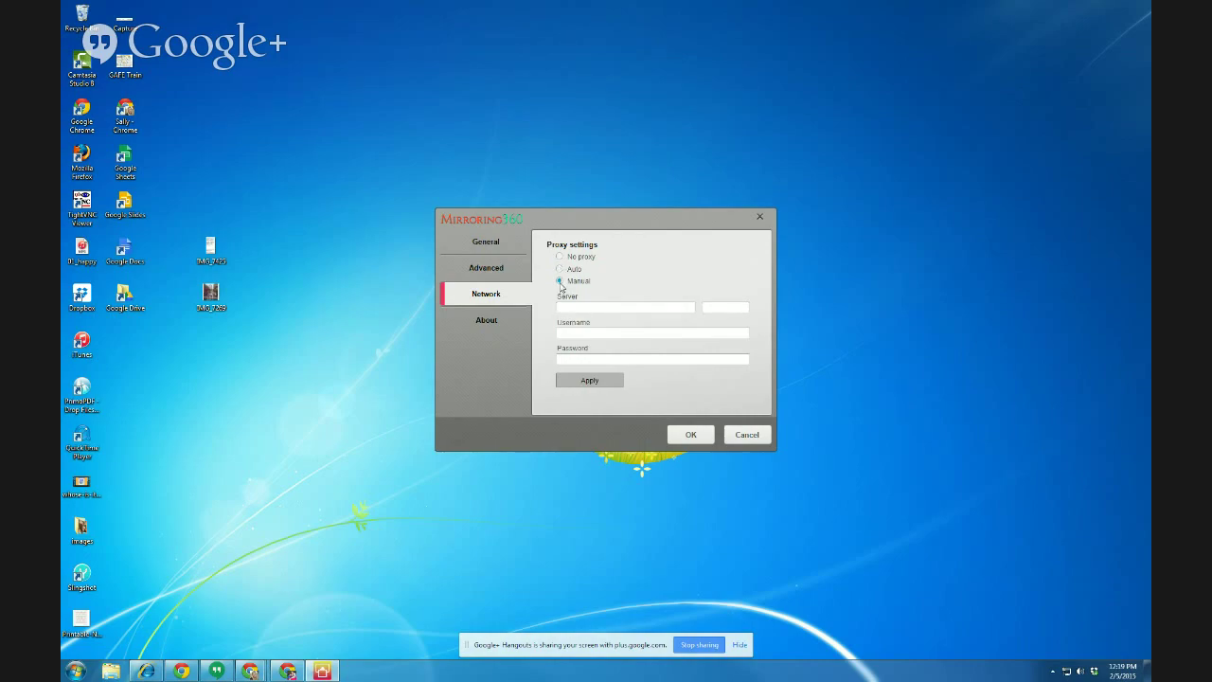
left_click(560, 271)
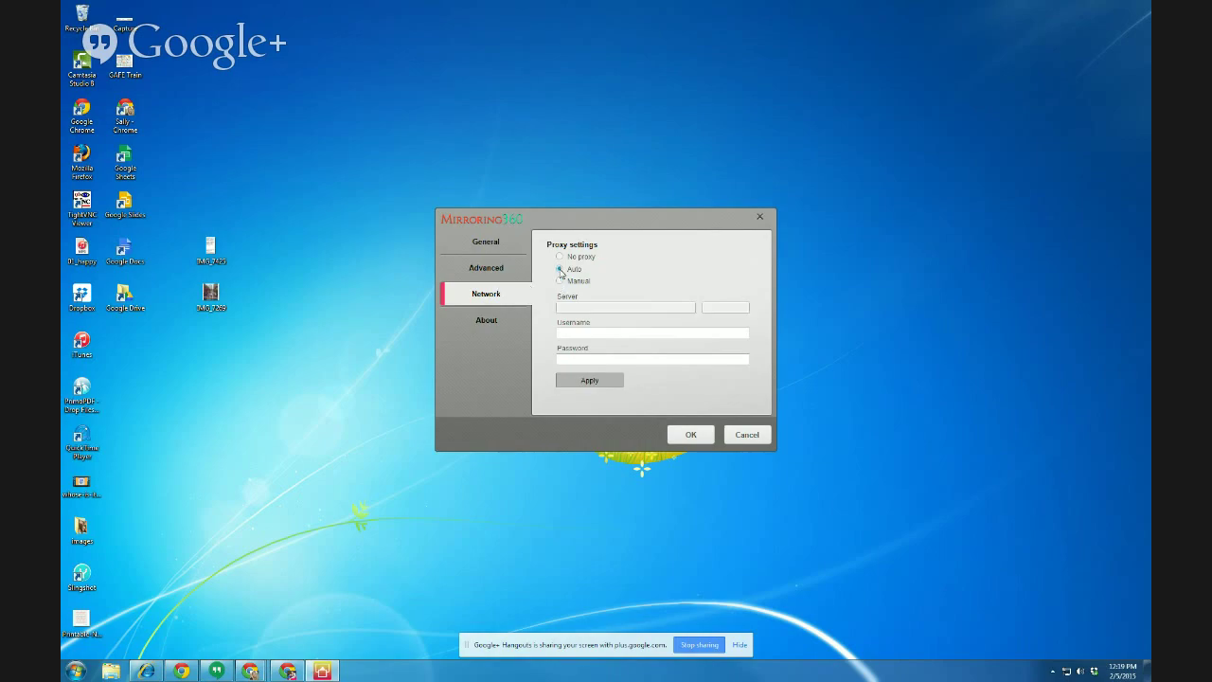
Step: Review the available mirroring resolutions in the advanced settings, leave the selection as is, and accept the settings
left_click(488, 270)
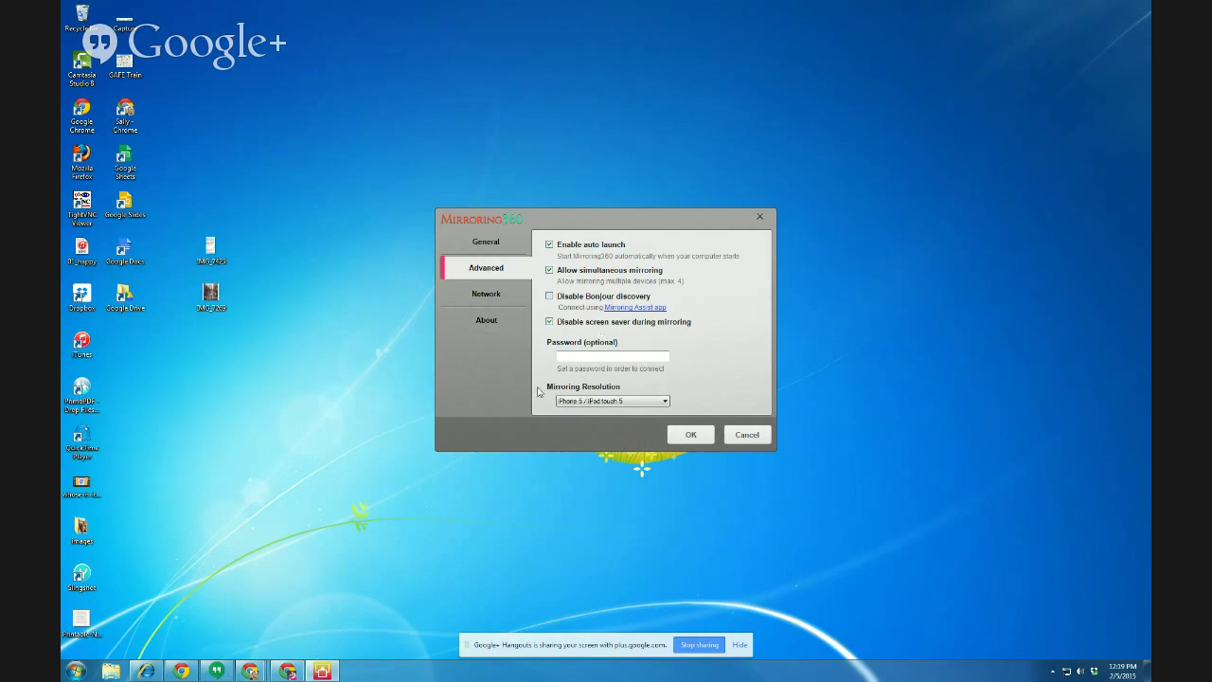
left_click(617, 403)
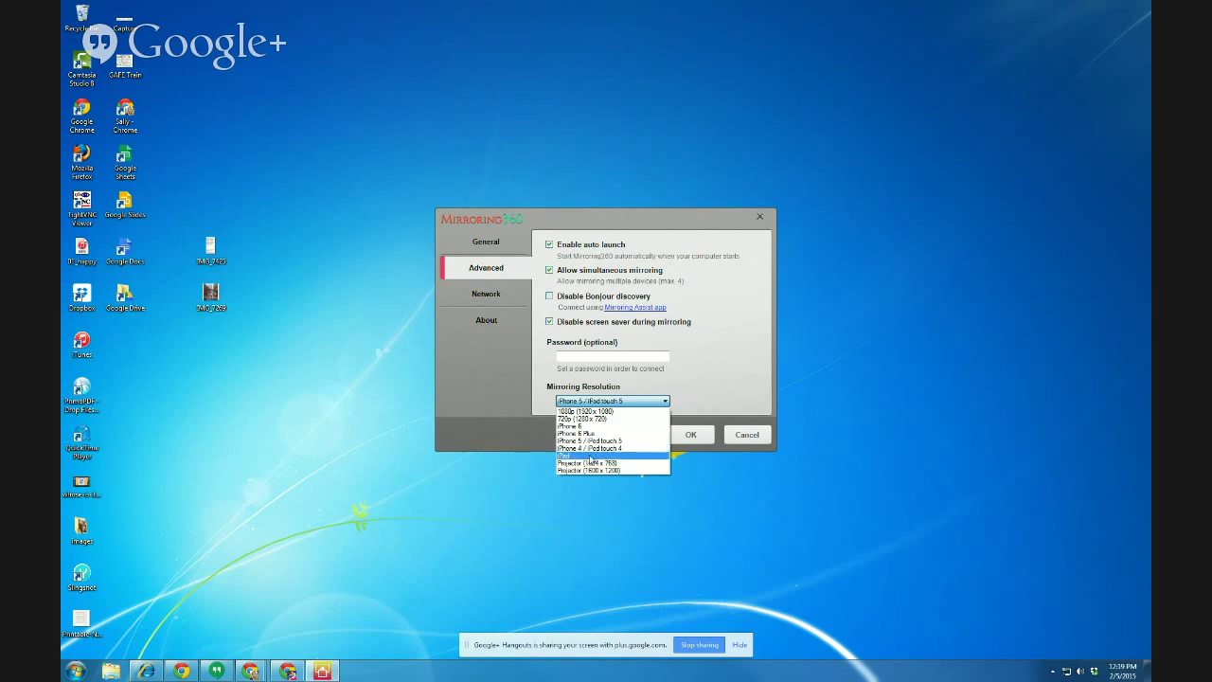
left_click(508, 414)
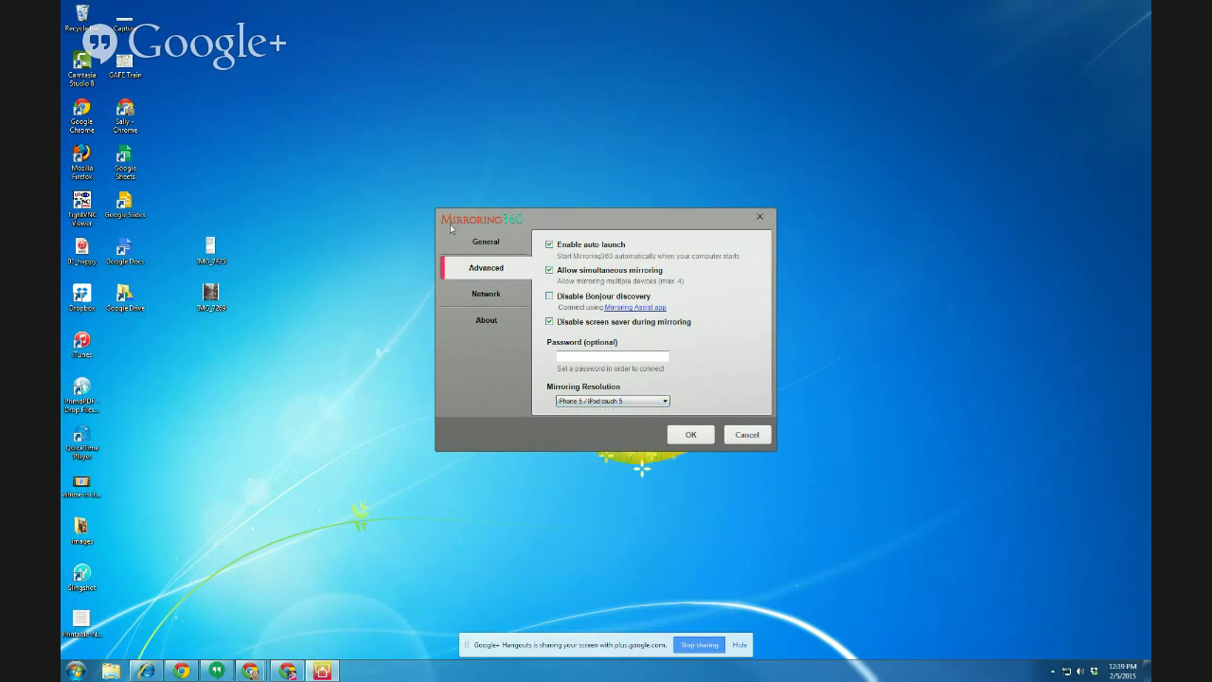
left_click(691, 437)
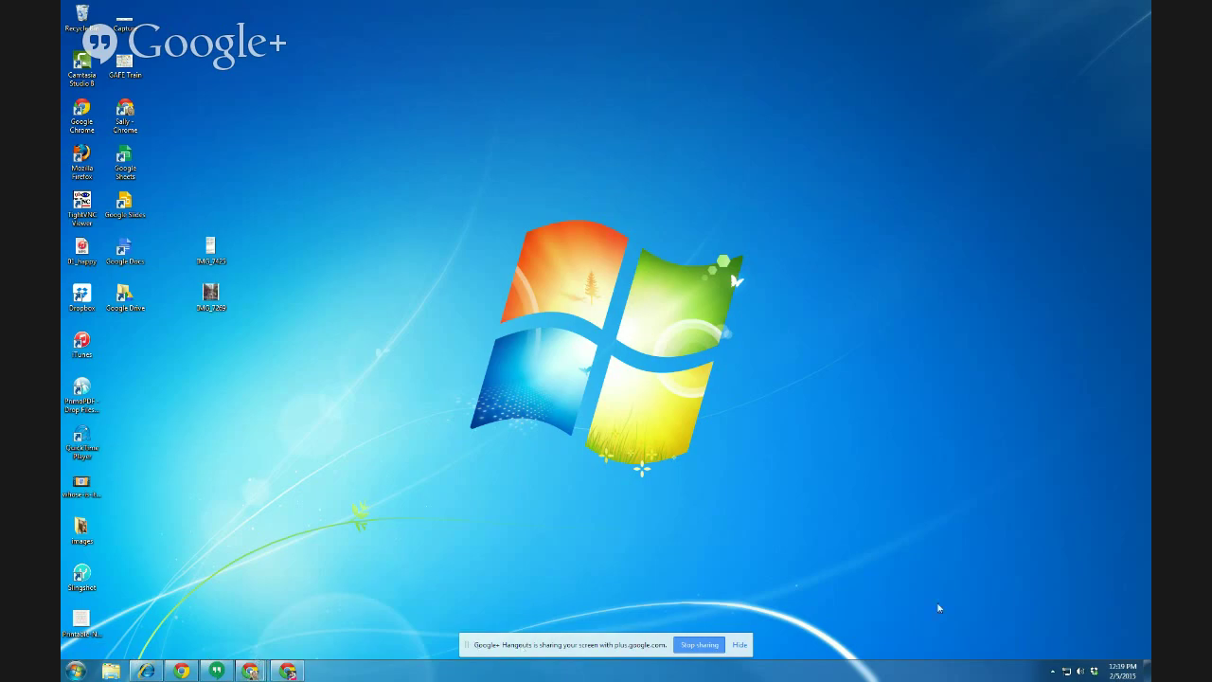
Step: Display the Mirroring Assist QR code from the running Mirroring360 program
left_click(1053, 671)
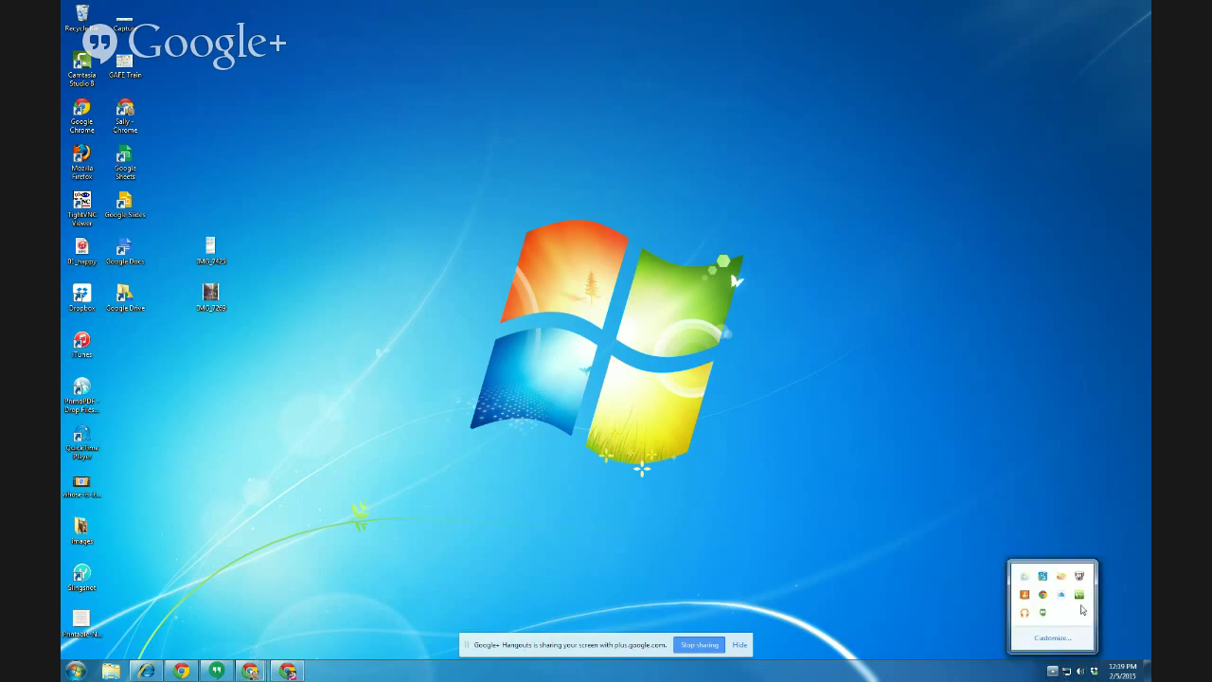
right_click(1082, 602)
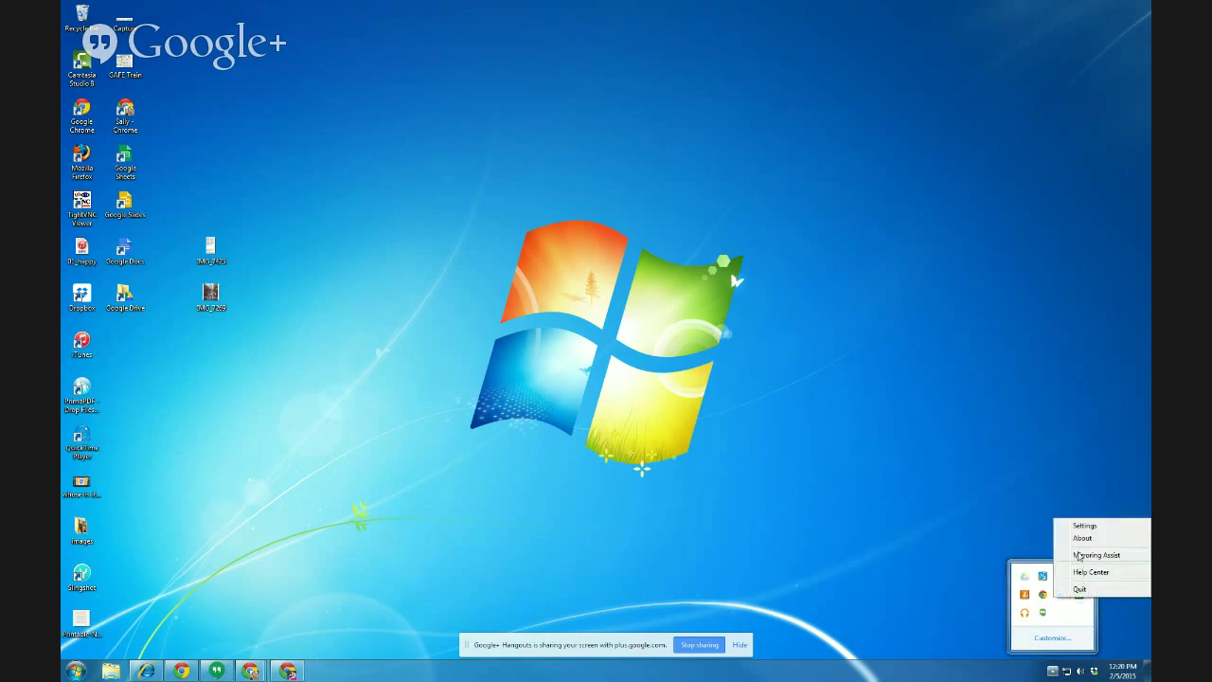
left_click(1079, 556)
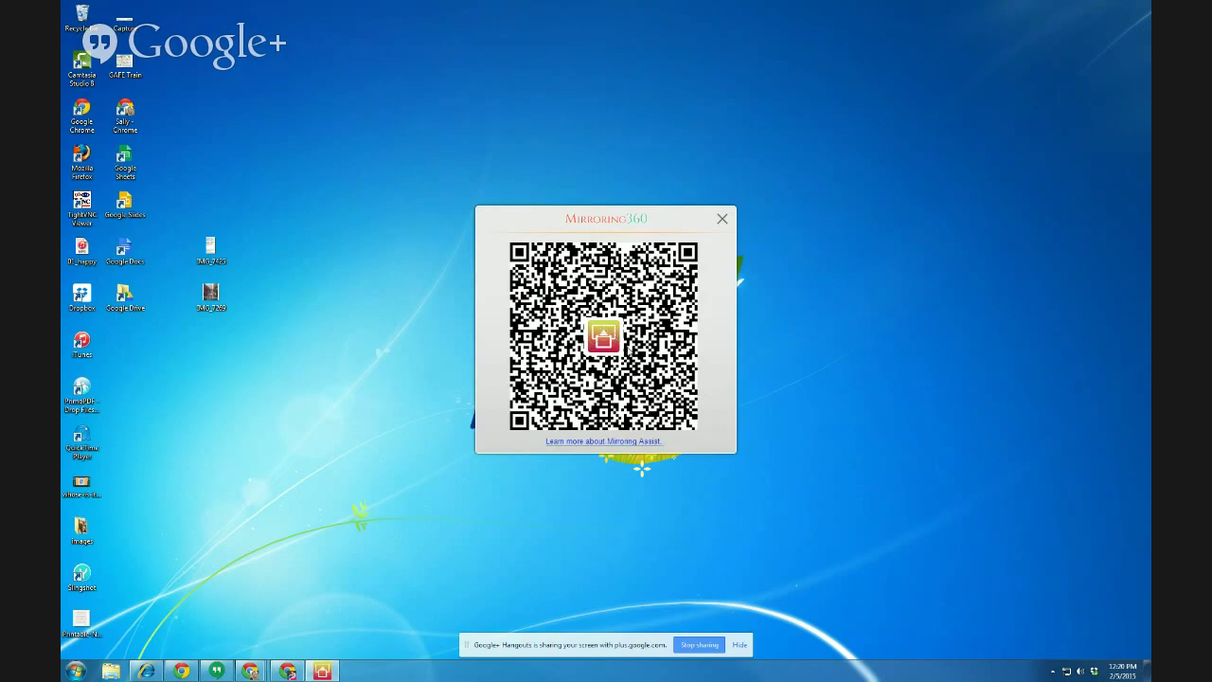
Step: Look up where Mirroring360 can be launched and bring up the commands of its background program
left_click(75, 670)
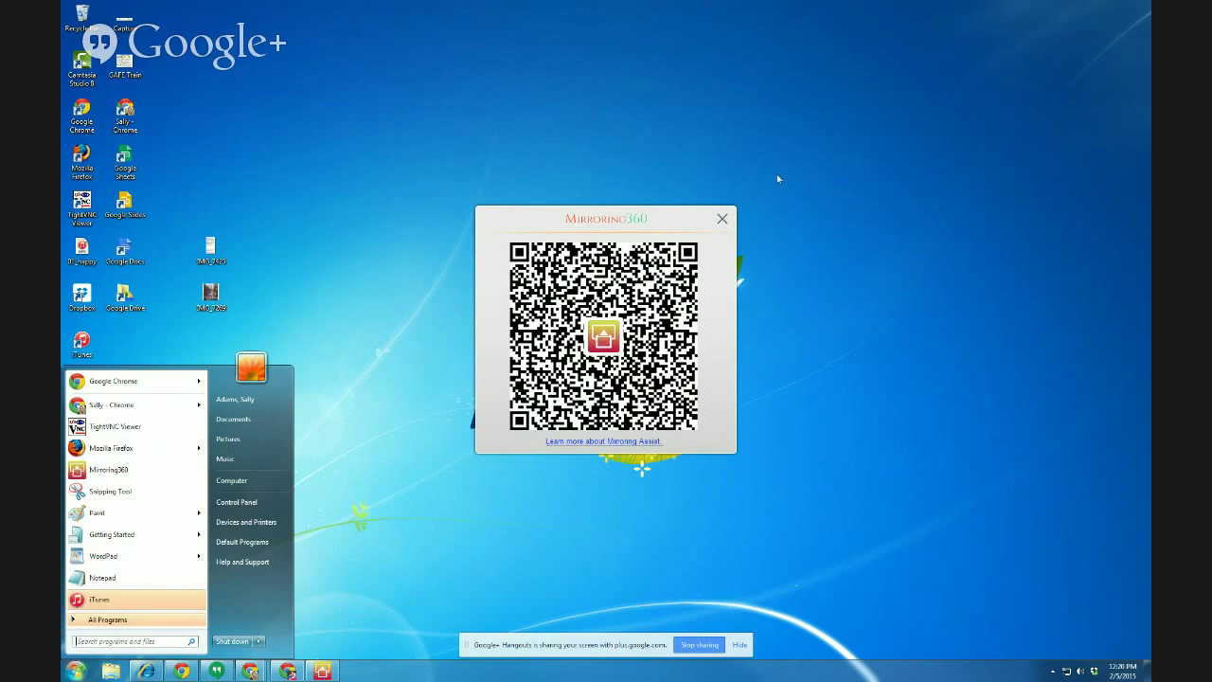
left_click(696, 368)
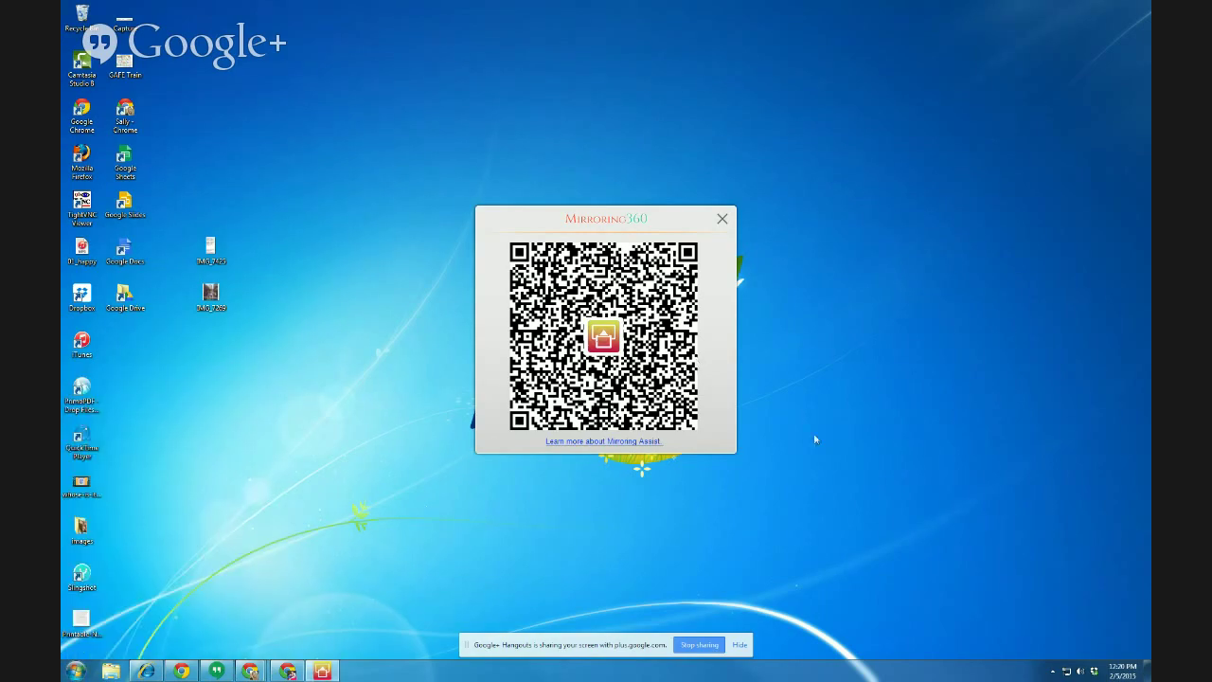
left_click(1052, 671)
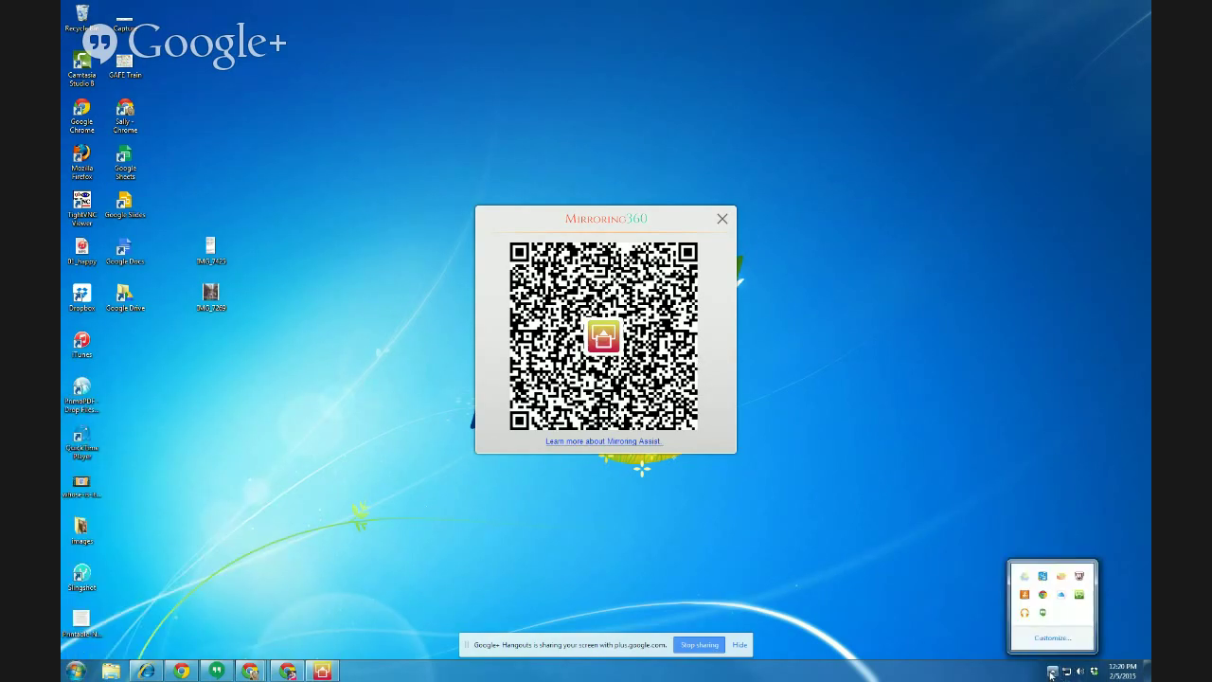
right_click(1079, 593)
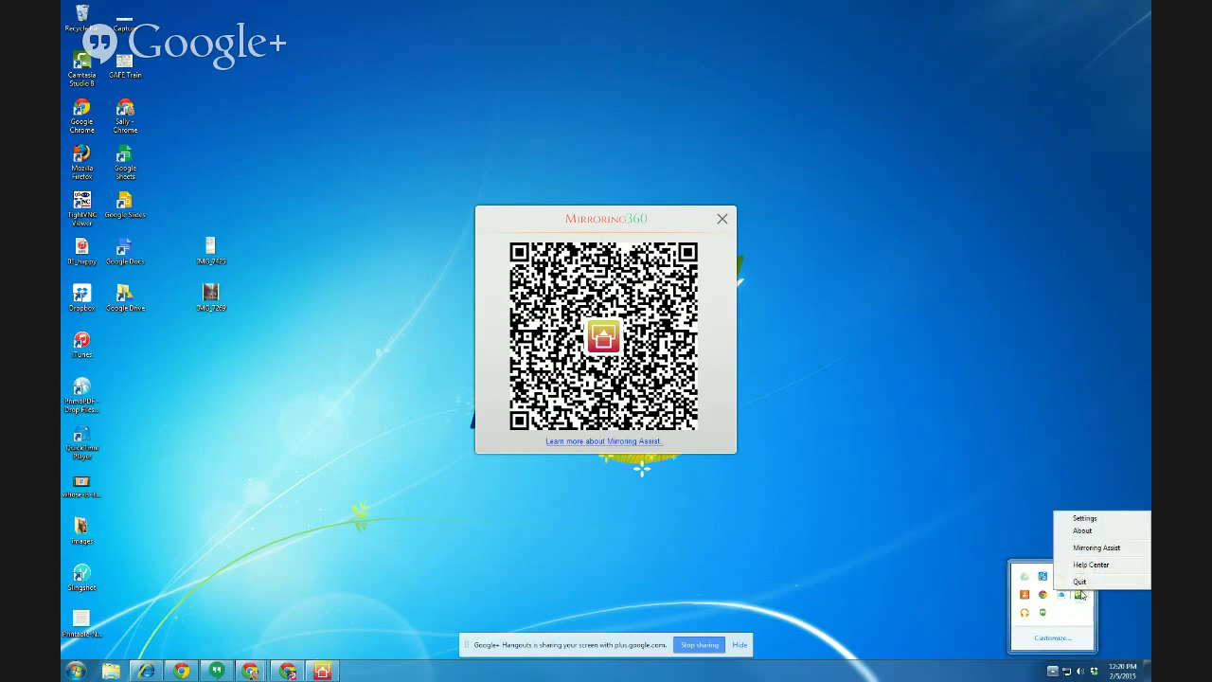